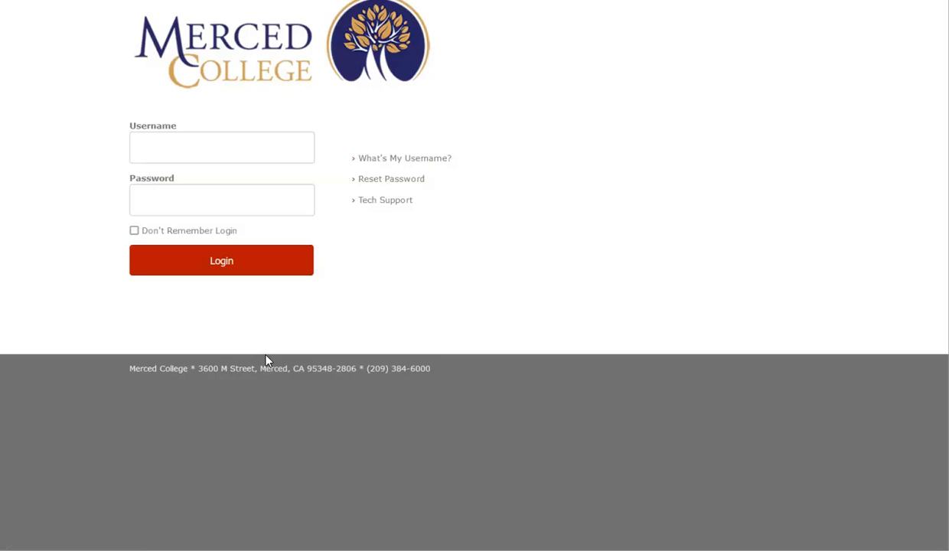
- Log in to the Merced College site with the saved account's username and password
click(226, 160)
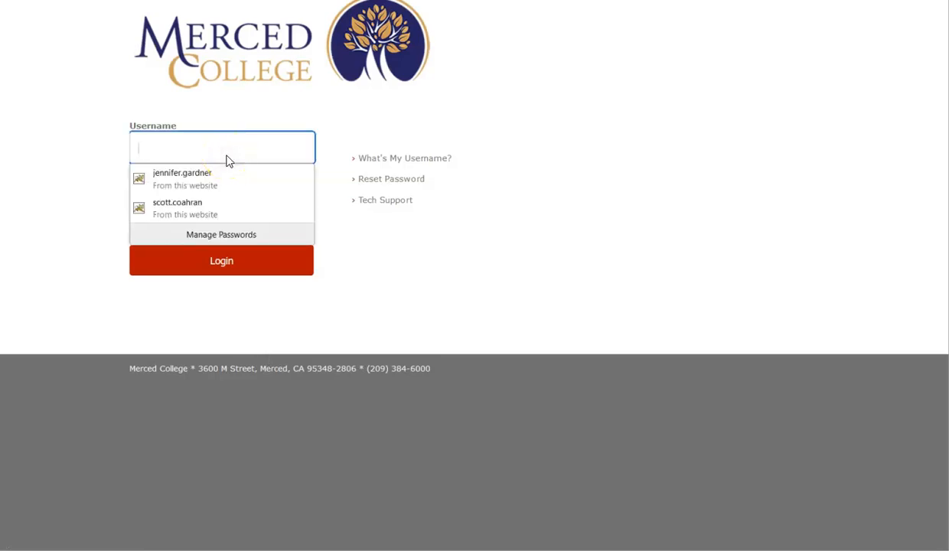
click(212, 176)
click(233, 262)
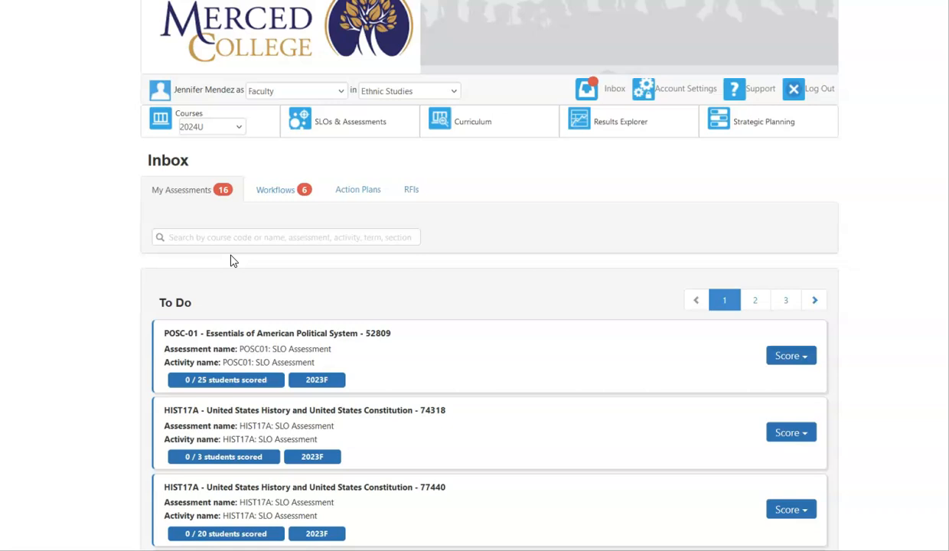
- Switch the account role to Area Coordinator and set its department to Political Science
click(322, 92)
click(309, 116)
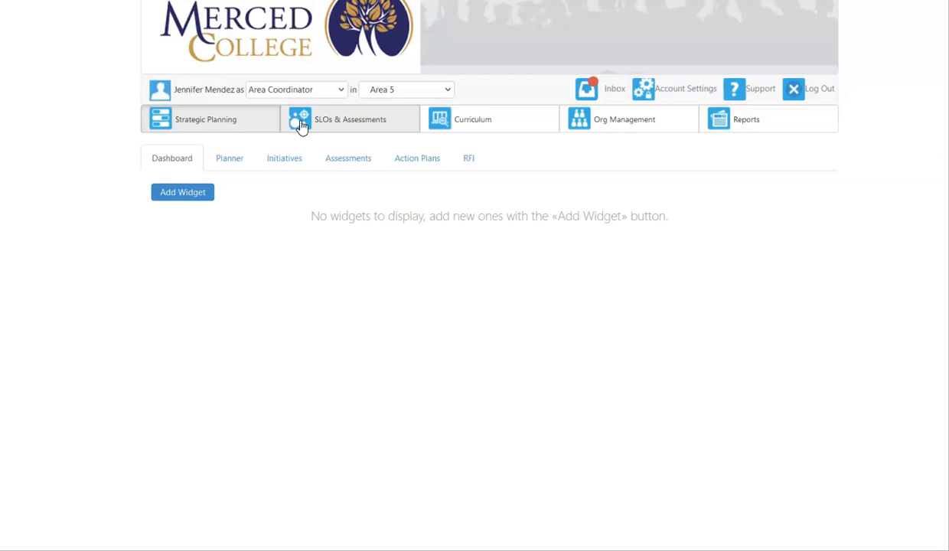
click(429, 97)
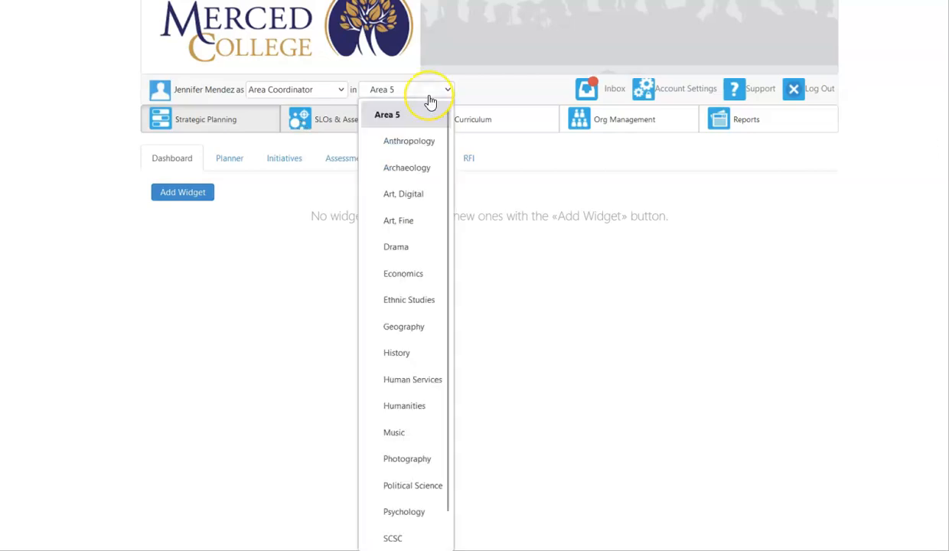
scroll(405, 321, down, 1)
scroll(406, 322, up, 1)
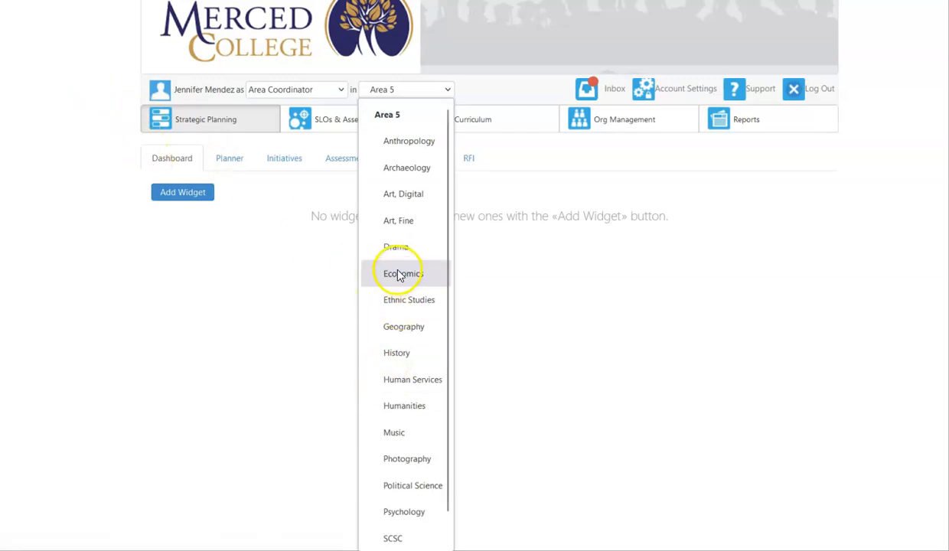
click(414, 486)
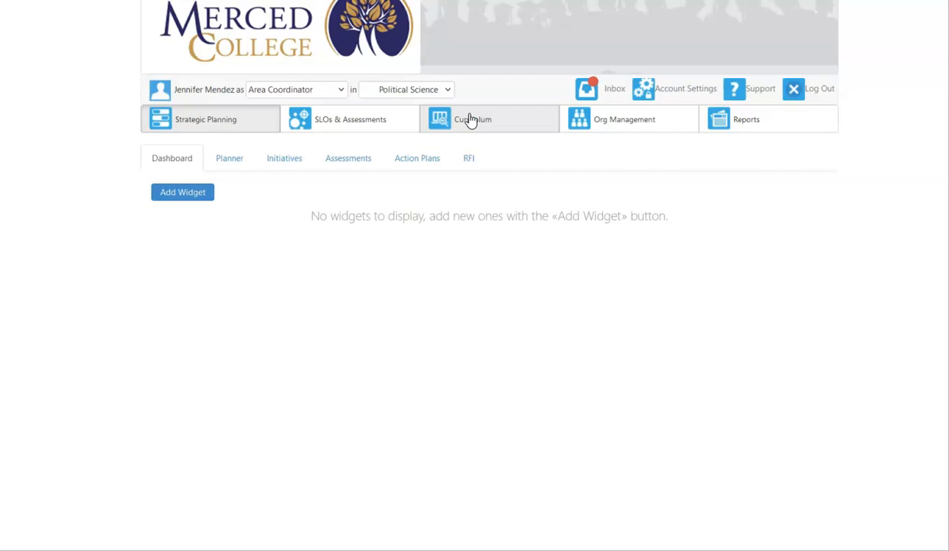
- Open the curriculum map for SLOs & Assessments and select the Political Science (AAT) - 2020U program
click(346, 124)
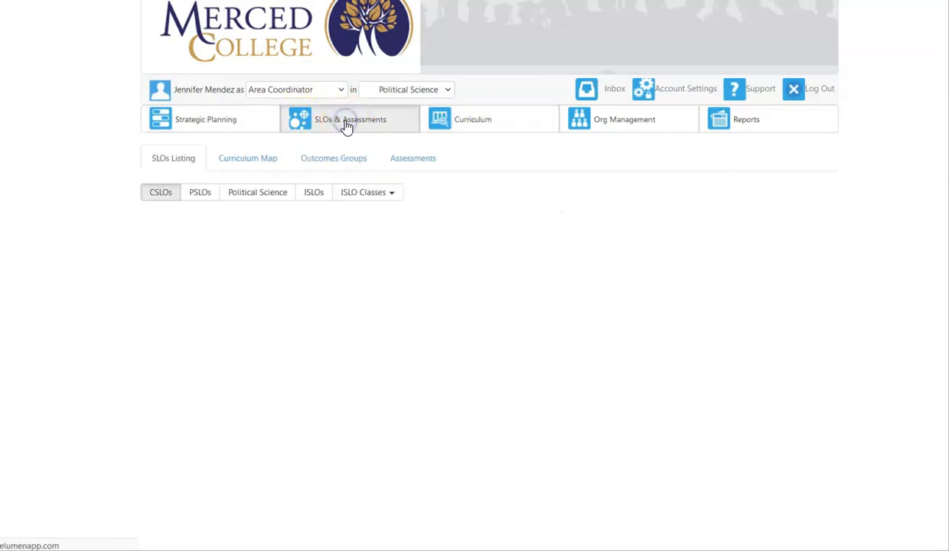
click(257, 169)
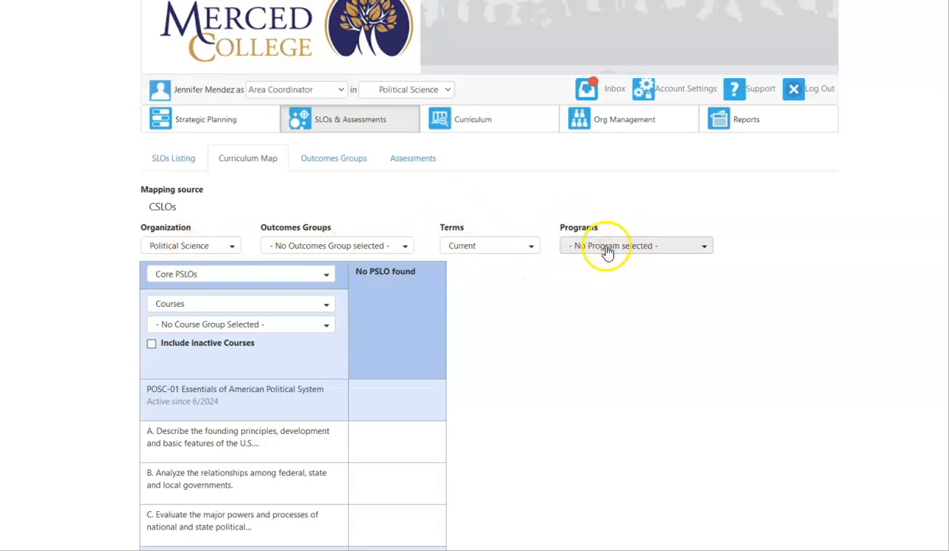
click(605, 248)
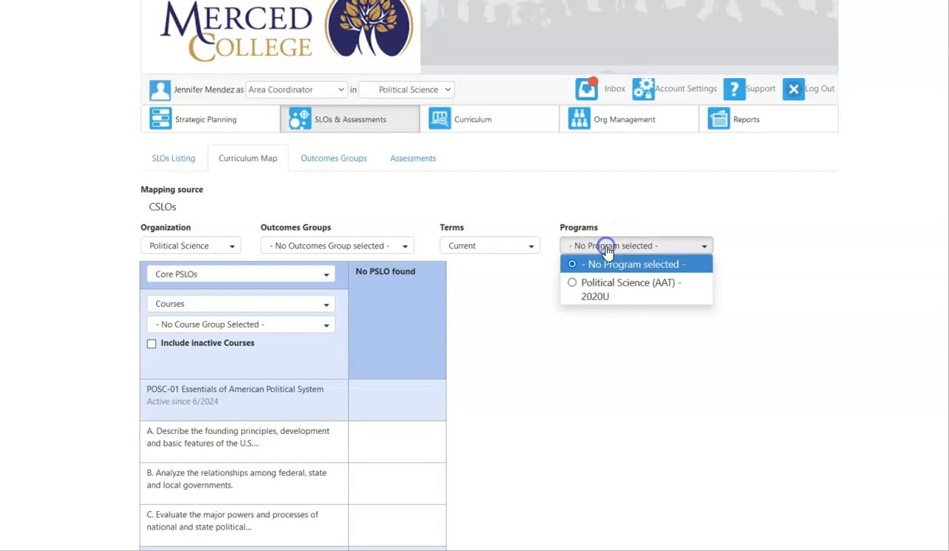
click(576, 280)
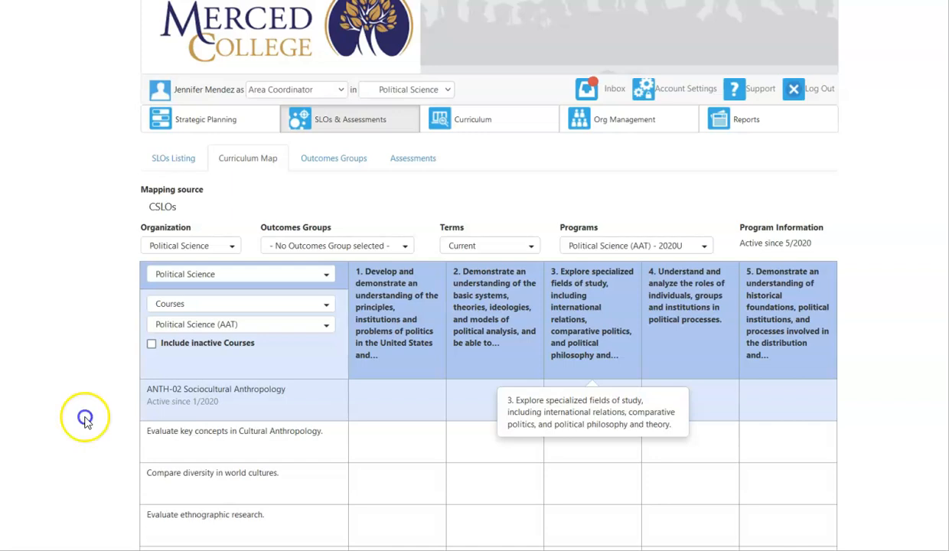
- Examine which course SLOs are mapped to the Political Science program outcomes, from ANTH-02 through the POSC courses
scroll(85, 413, down, 4)
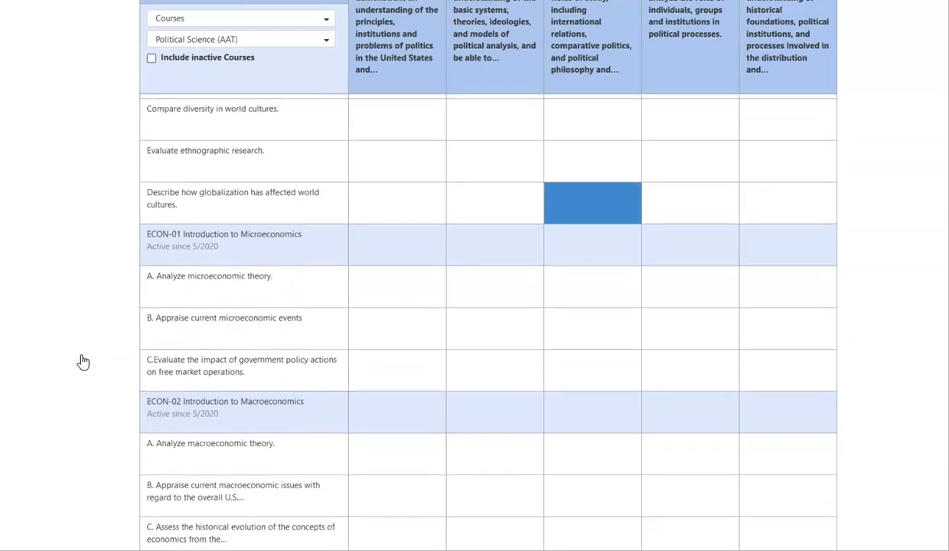
scroll(80, 414, up, 5)
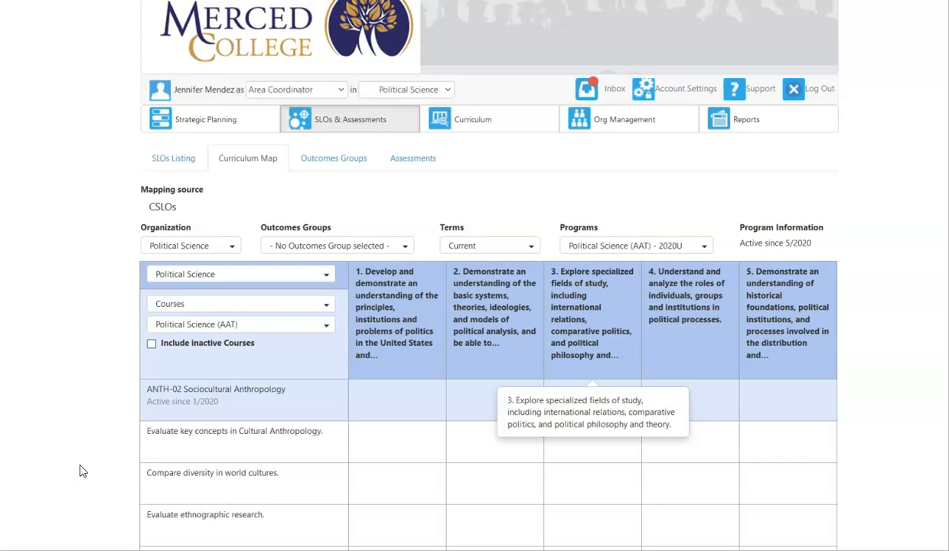
scroll(63, 318, down, 2)
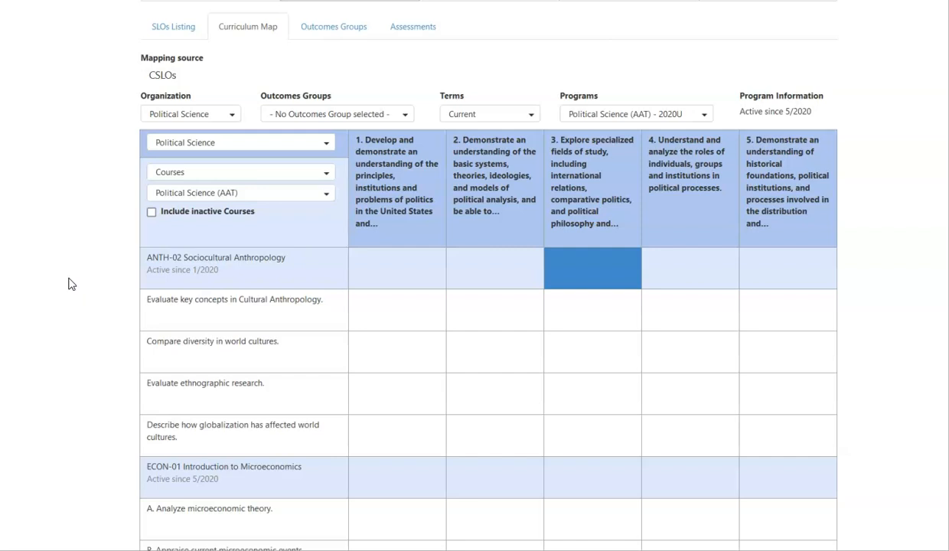
scroll(49, 265, down, 5)
scroll(65, 282, down, 4)
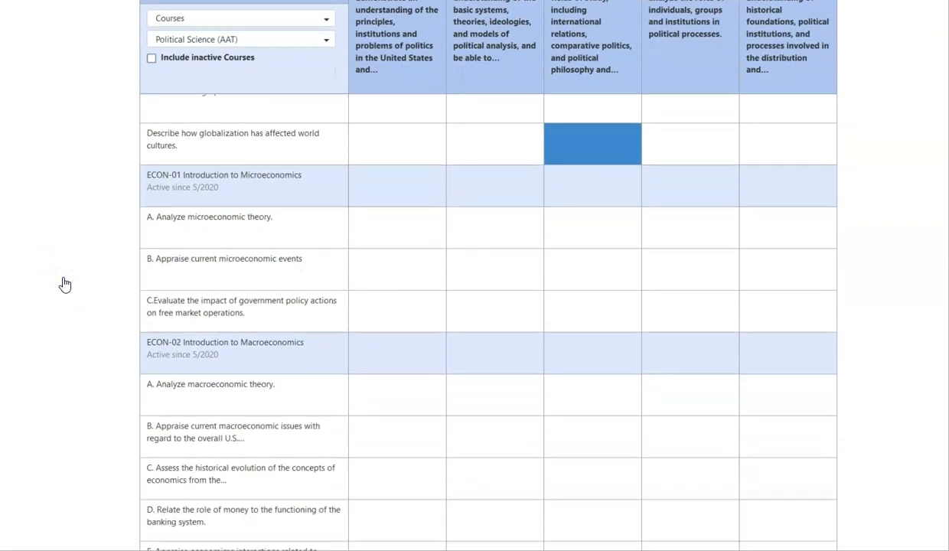
scroll(77, 339, down, 14)
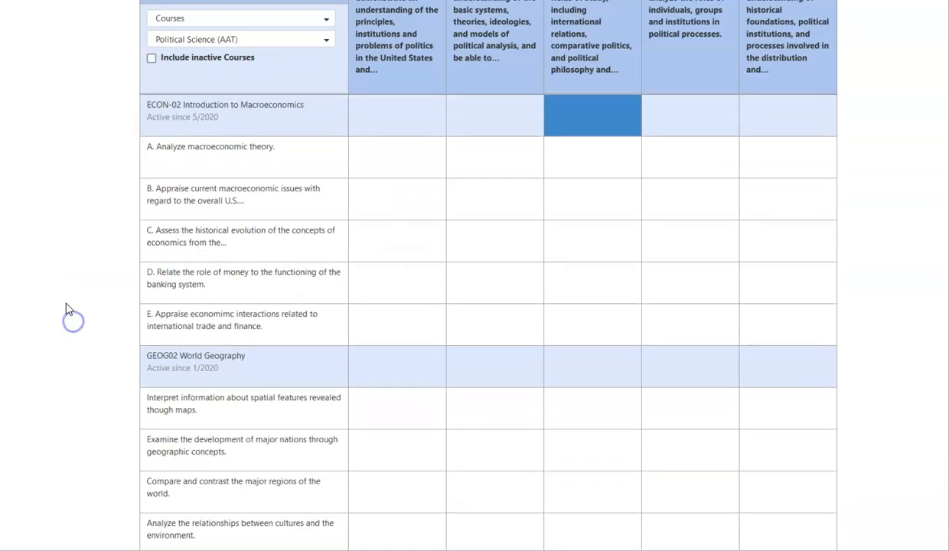
scroll(54, 298, down, 10)
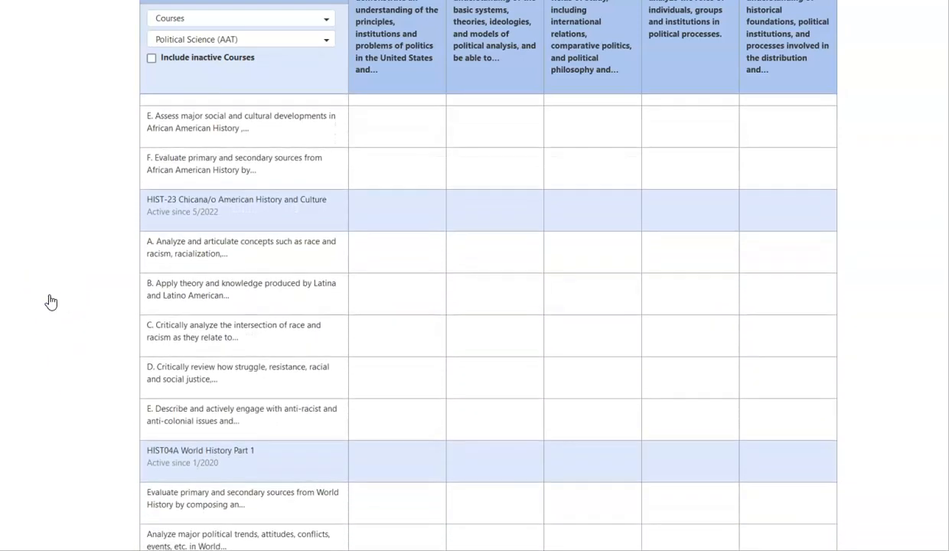
scroll(61, 299, down, 9)
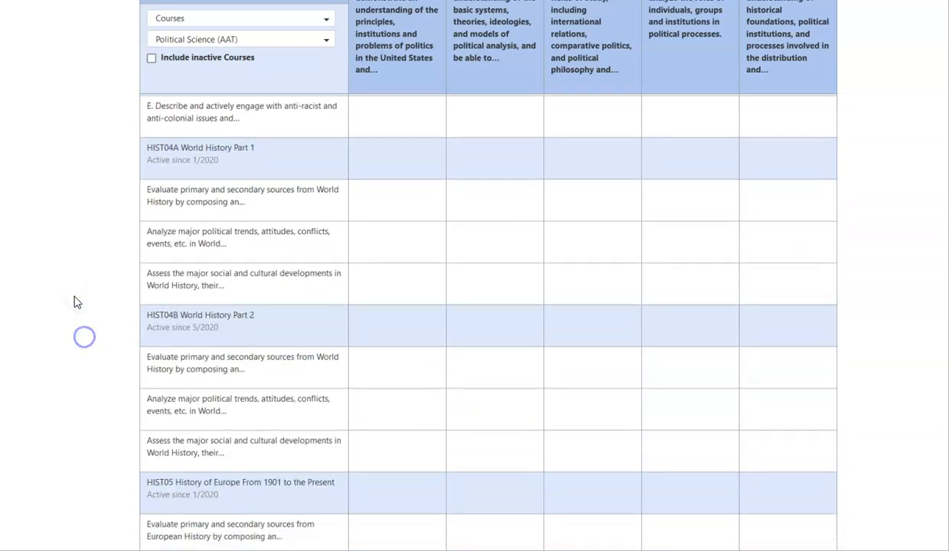
scroll(77, 306, down, 4)
scroll(78, 310, down, 12)
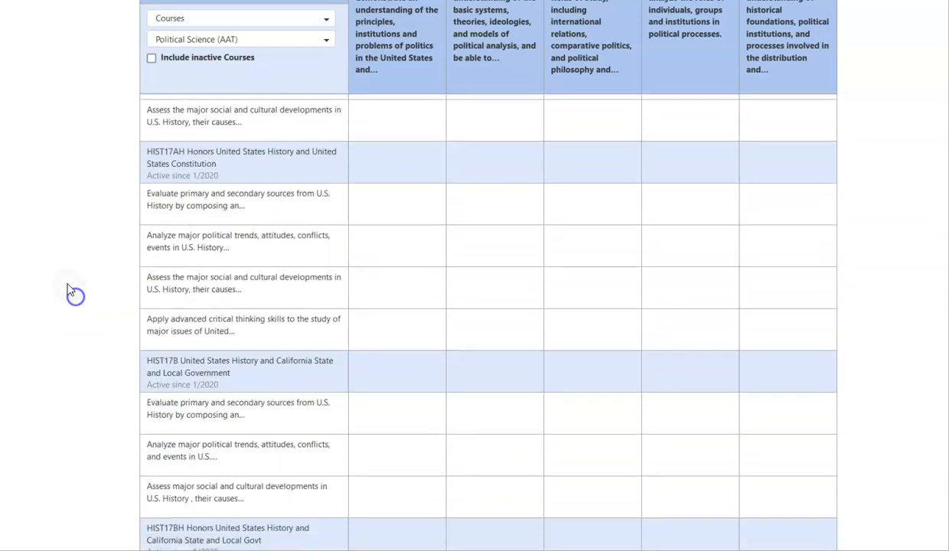
scroll(69, 293, down, 14)
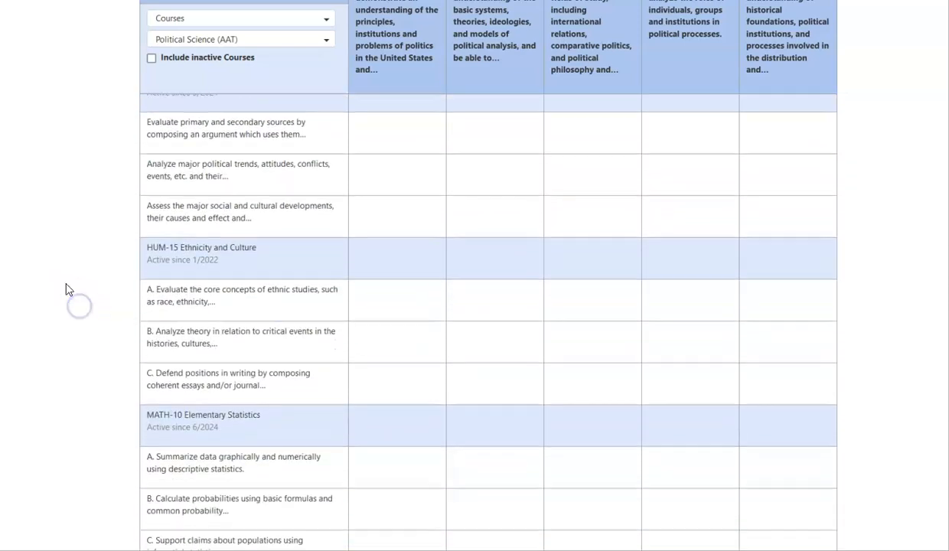
scroll(90, 310, down, 6)
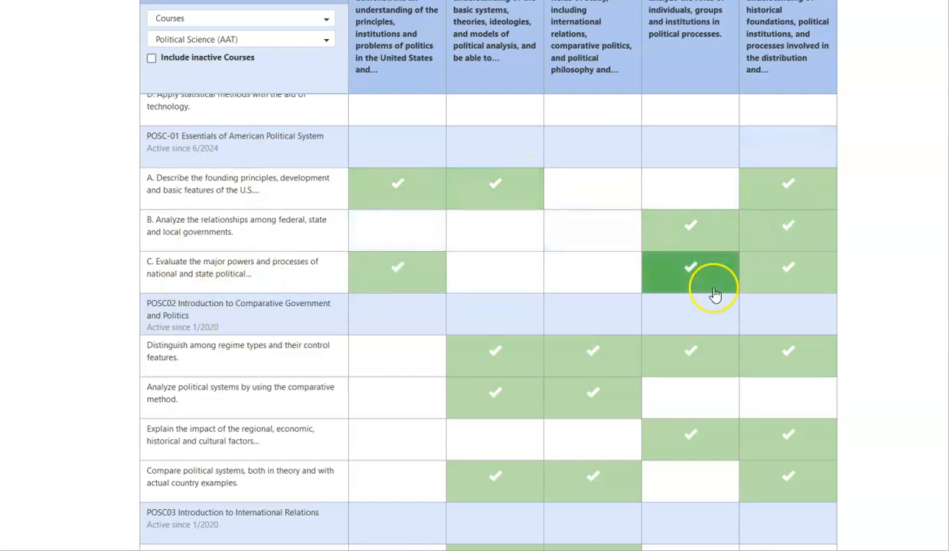
- Check the history courses' SLO mappings and review the full wording of the program outcomes in the map's header
scroll(93, 201, up, 6)
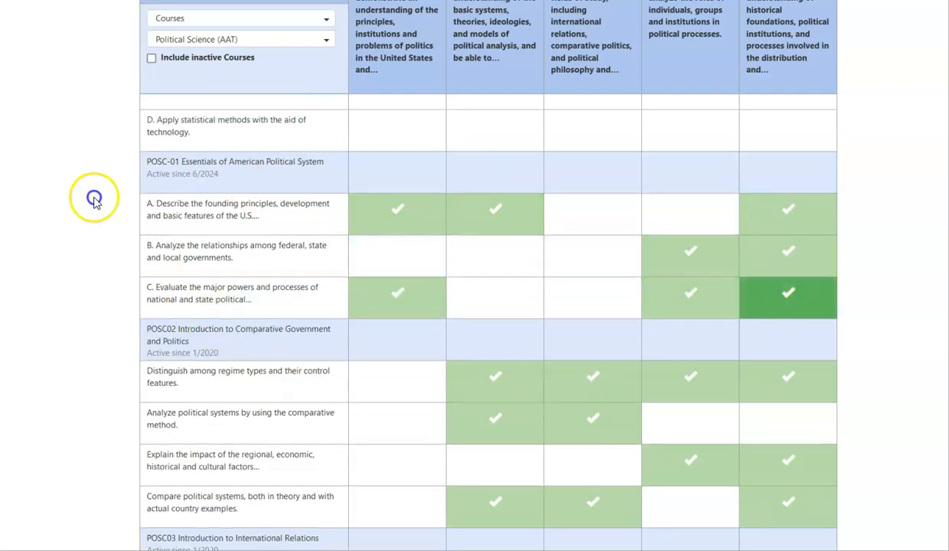
scroll(96, 306, up, 3)
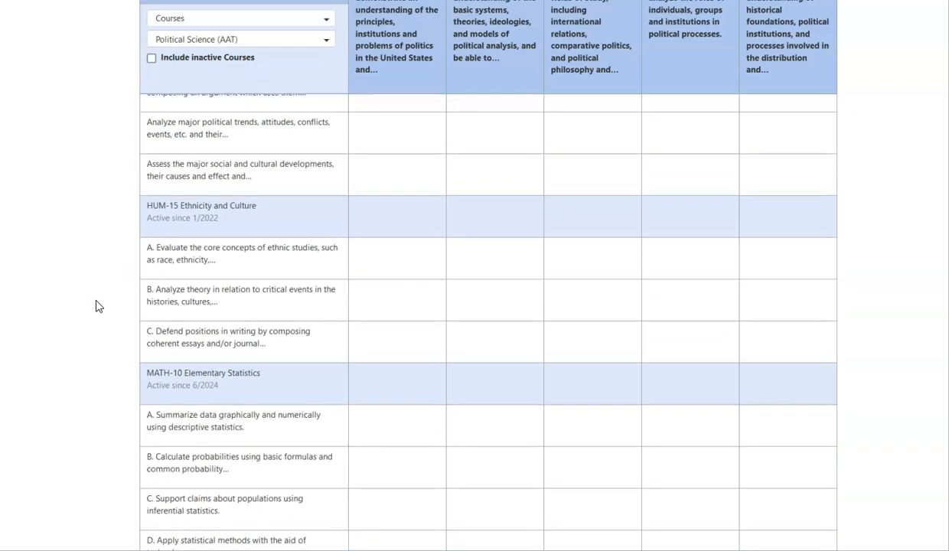
scroll(100, 291, up, 7)
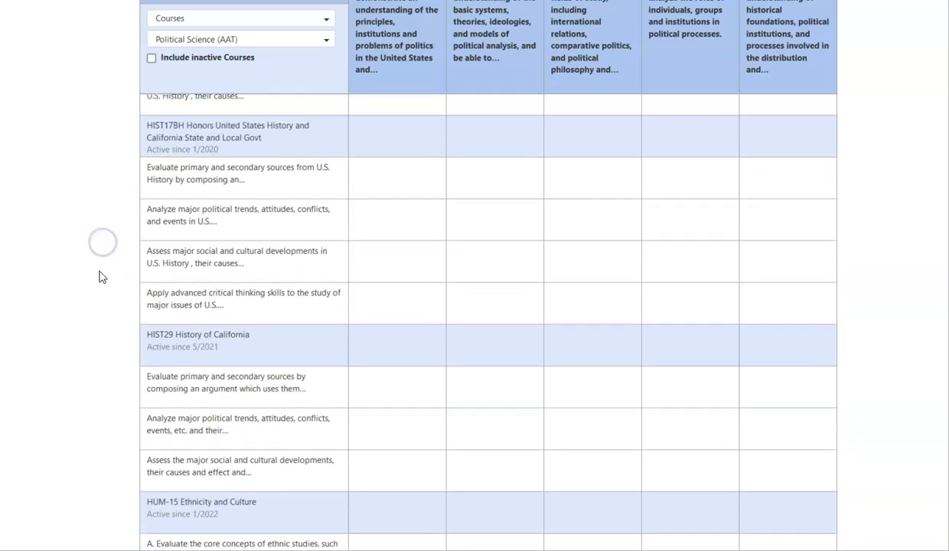
scroll(97, 279, up, 15)
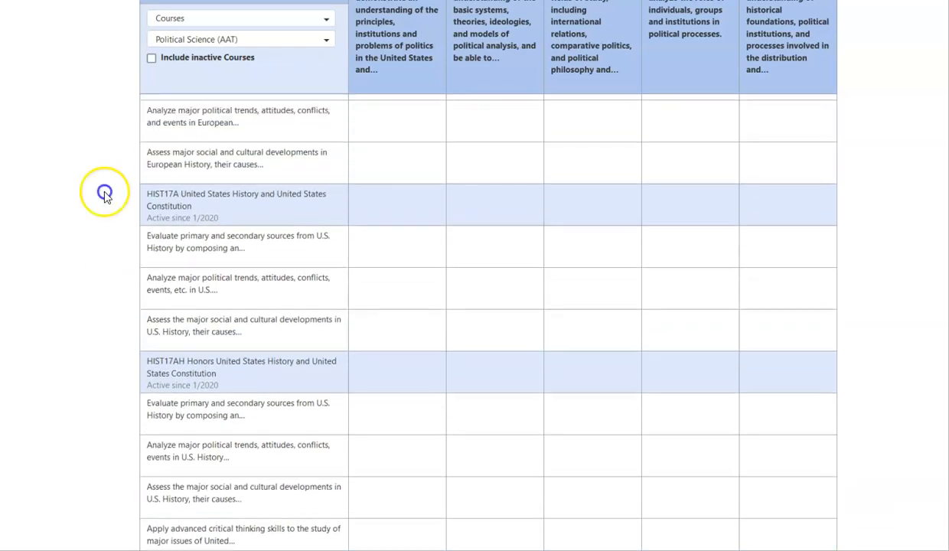
scroll(83, 298, up, 4)
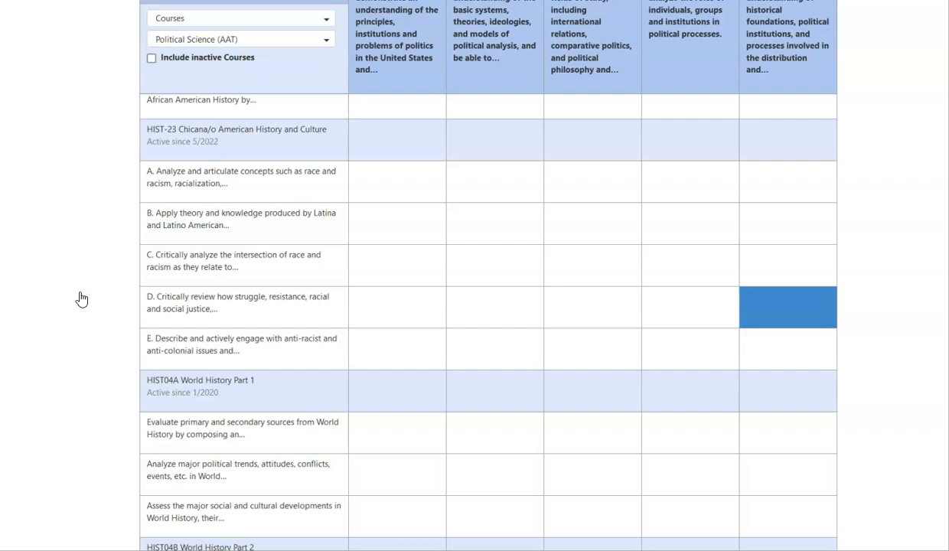
scroll(82, 299, up, 1)
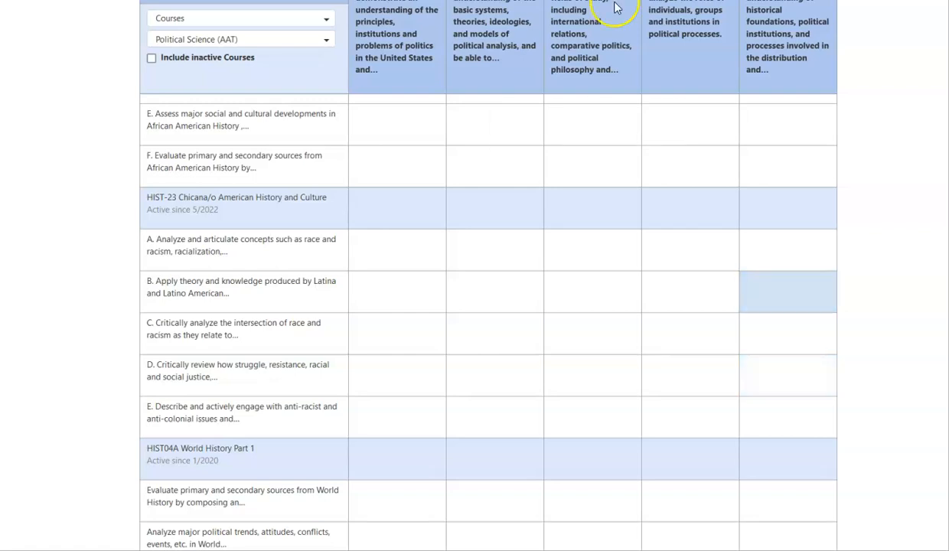
drag(552, 2, 840, 4)
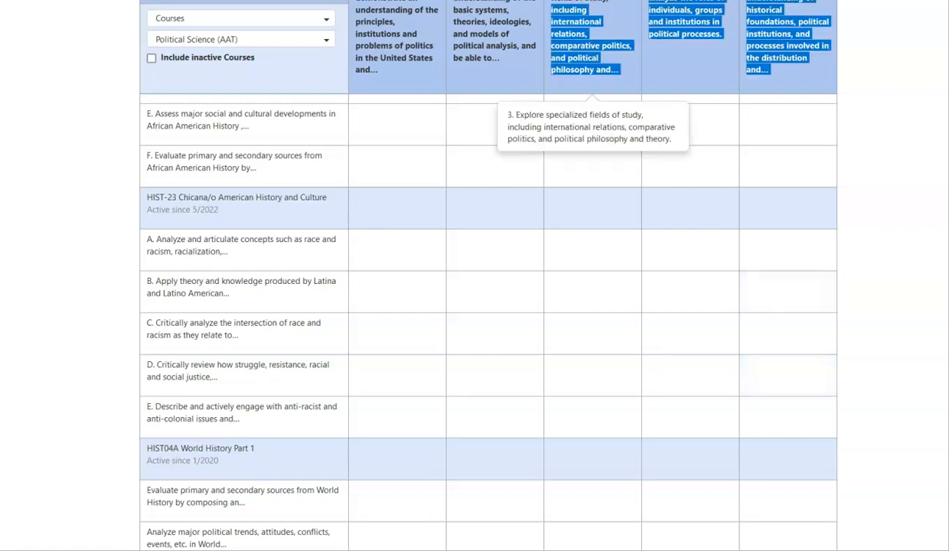
click(840, 3)
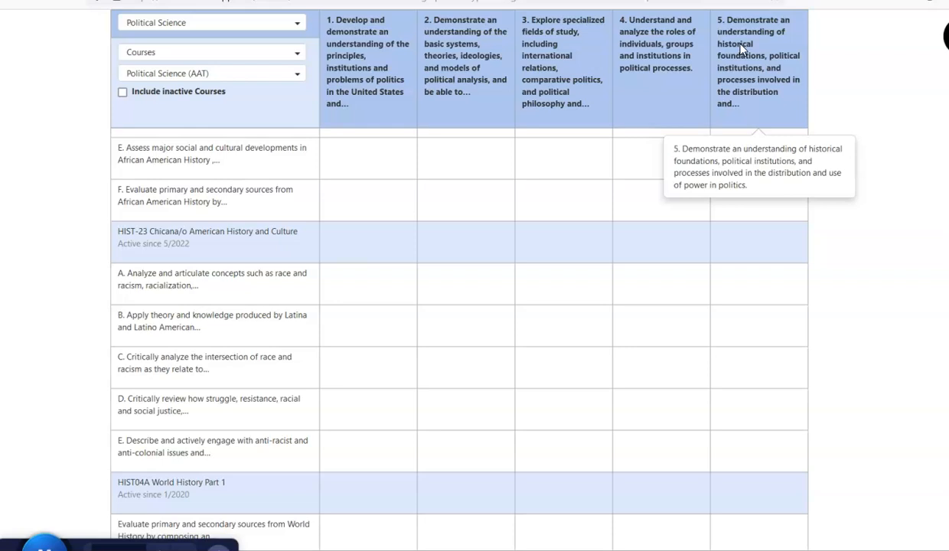
- Clear the program selection and set the curriculum map's target outcomes to GELOs
scroll(900, 497, up, 8)
scroll(859, 174, up, 10)
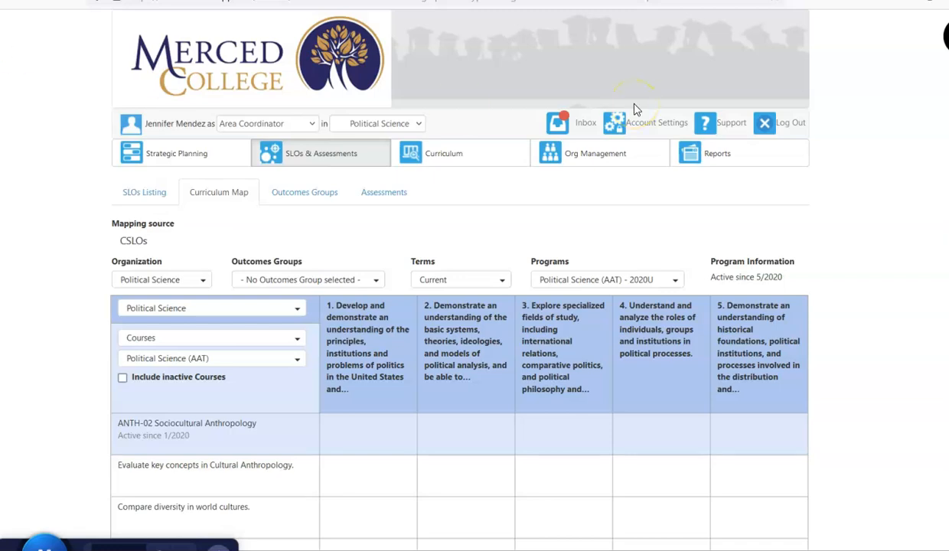
click(594, 280)
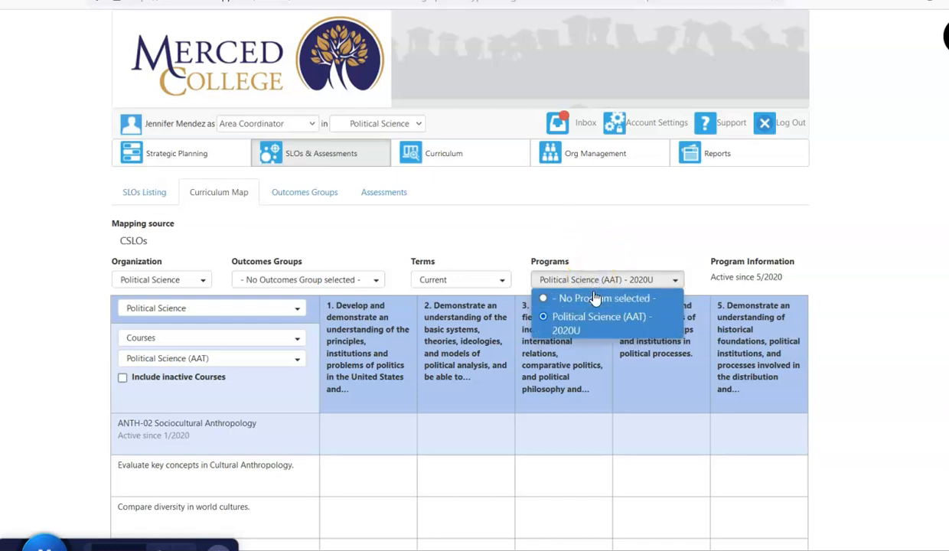
click(596, 297)
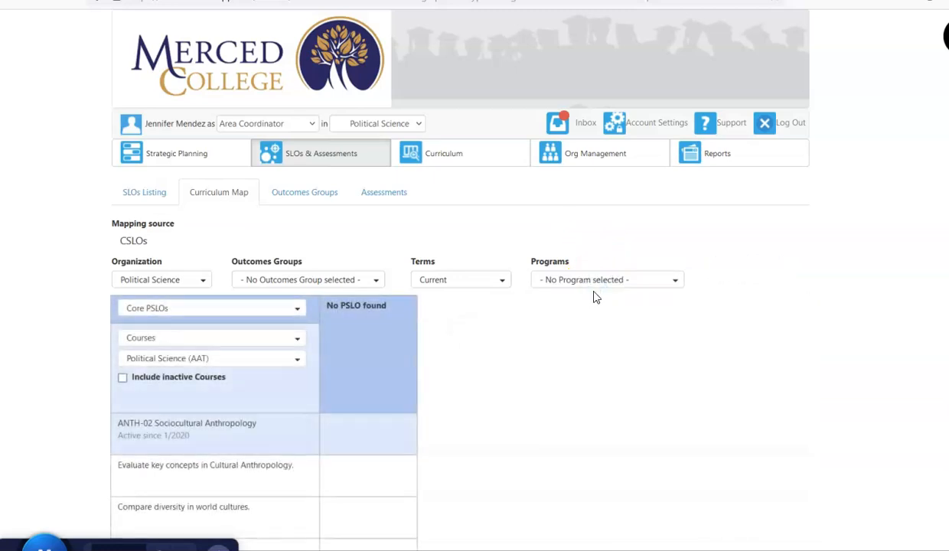
click(160, 311)
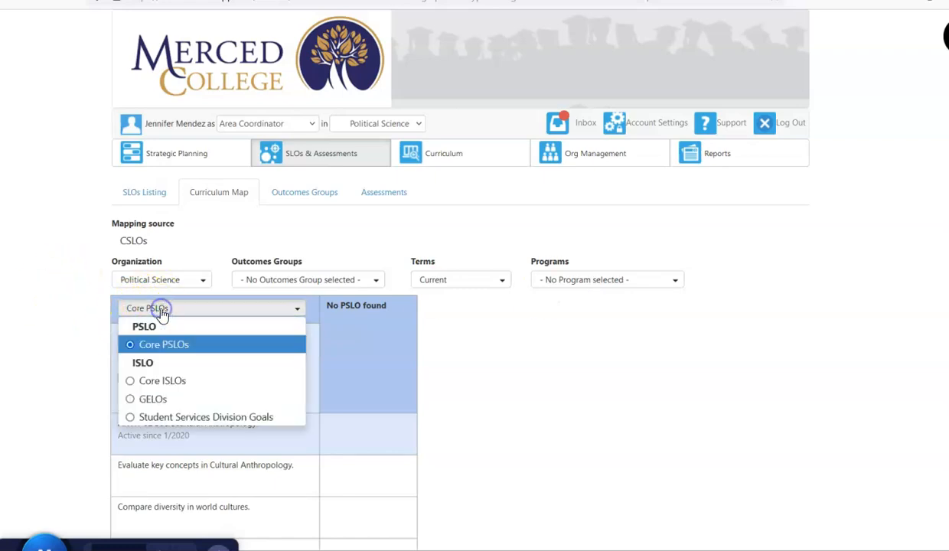
click(132, 400)
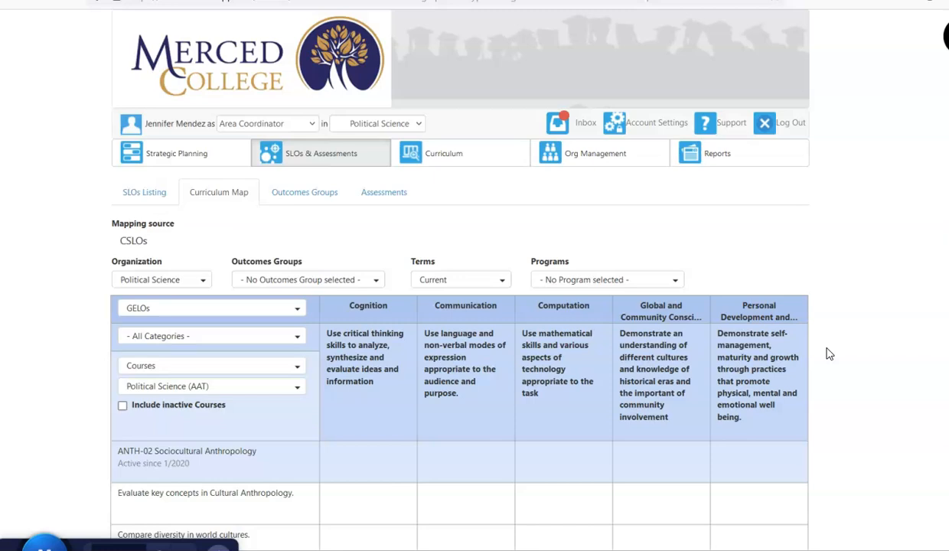
- Examine the GELO mappings of the Political Science (AAT) courses, including the POSC-01 and POSC02 course SLOs
scroll(829, 353, down, 10)
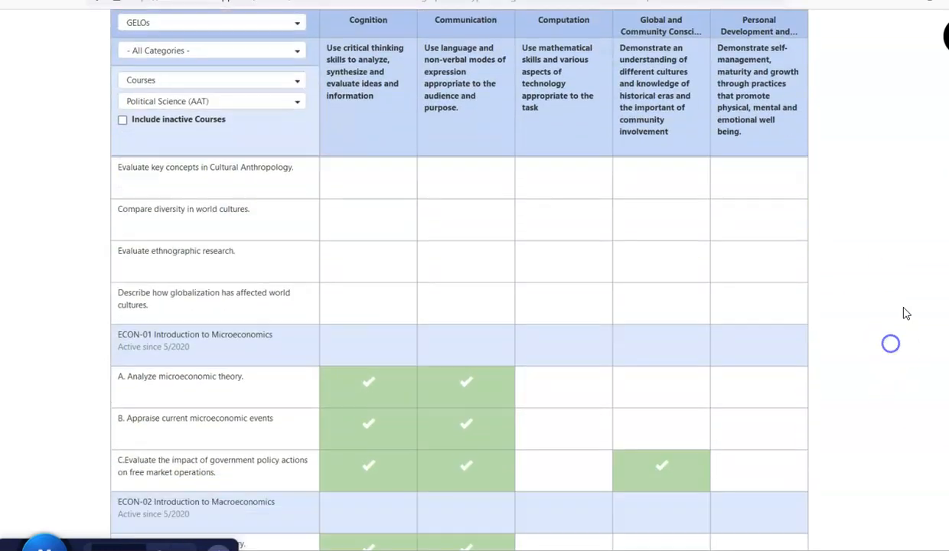
scroll(906, 314, down, 12)
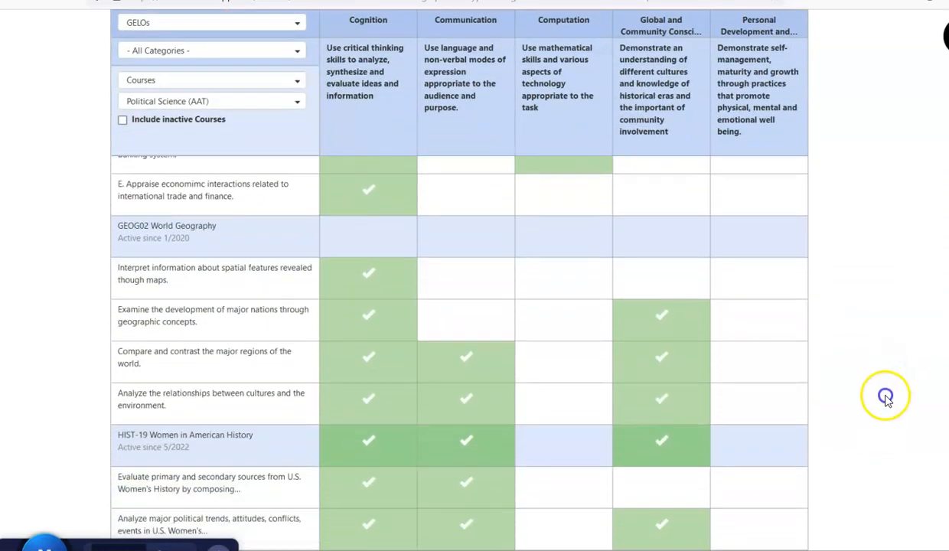
scroll(915, 354, down, 12)
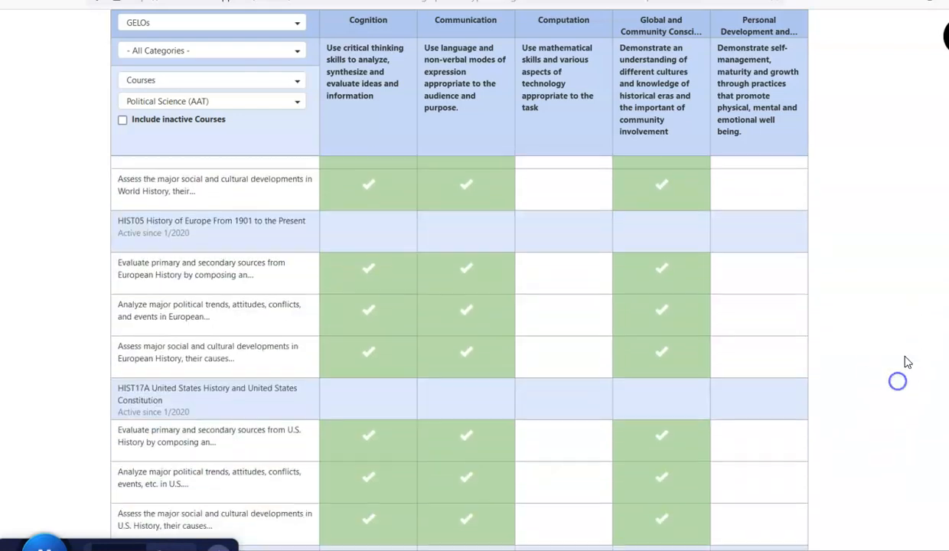
scroll(905, 387, down, 12)
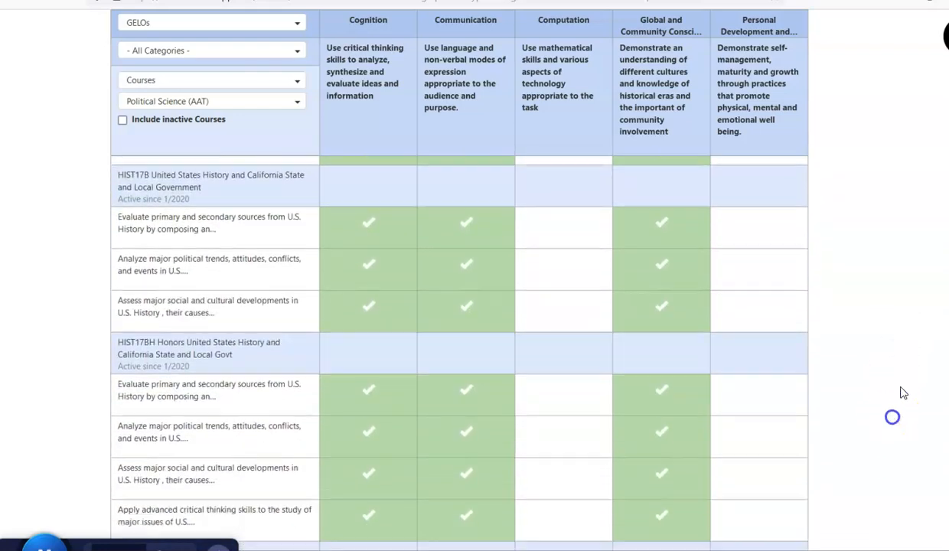
scroll(901, 412, down, 12)
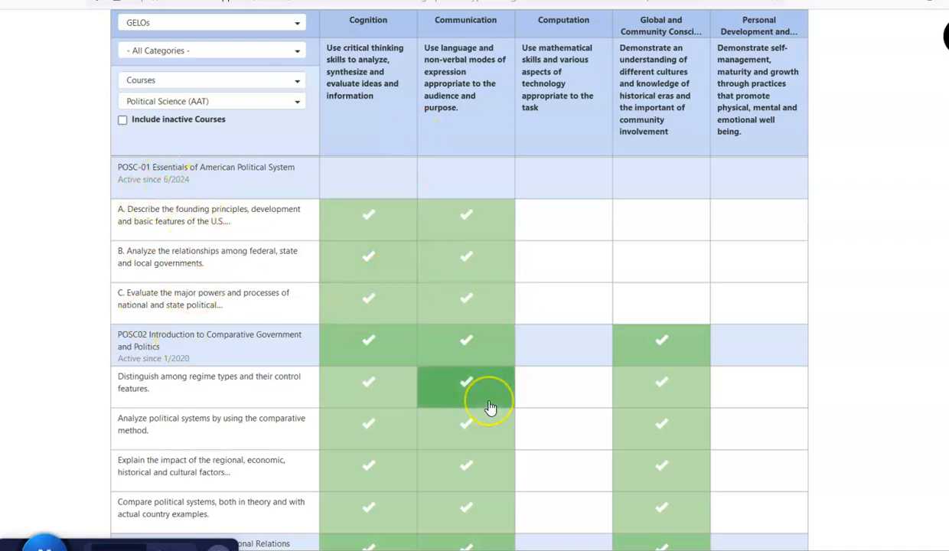
scroll(888, 452, up, 15)
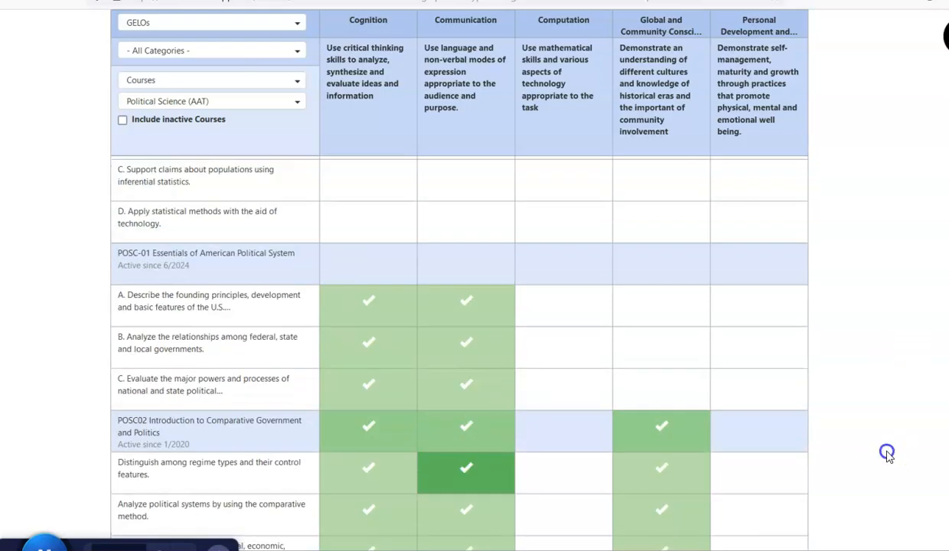
scroll(869, 366, up, 15)
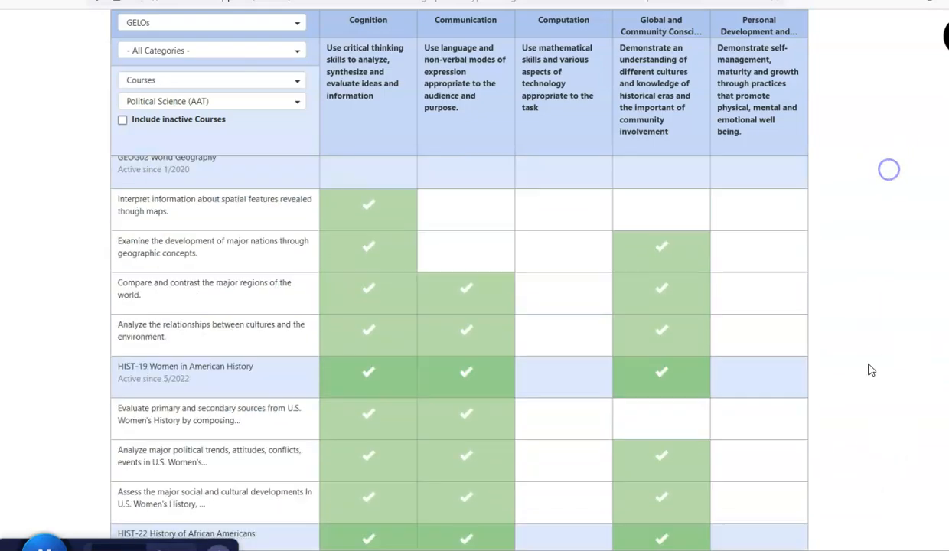